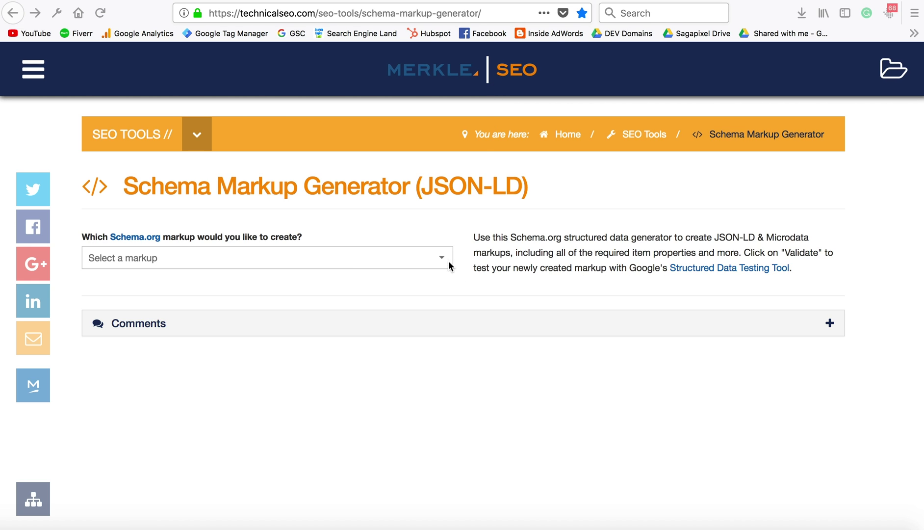
# - Open the 'Select a markup' list to show schema types such as Website and Job Posting
pyautogui.click(367, 263)
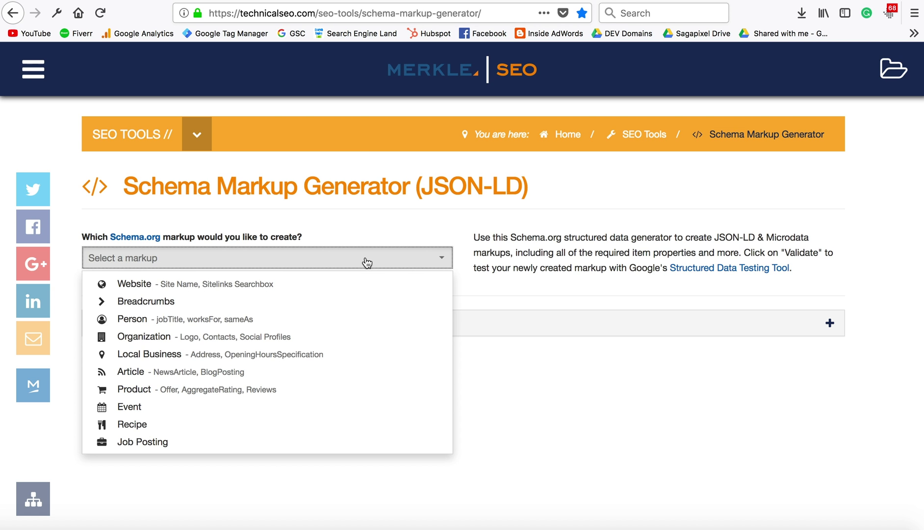
# - Copy the WordPress post title 'The Focusrite ISA 220: An Ebay Gem' and return to the generator
pyautogui.click(304, 9)
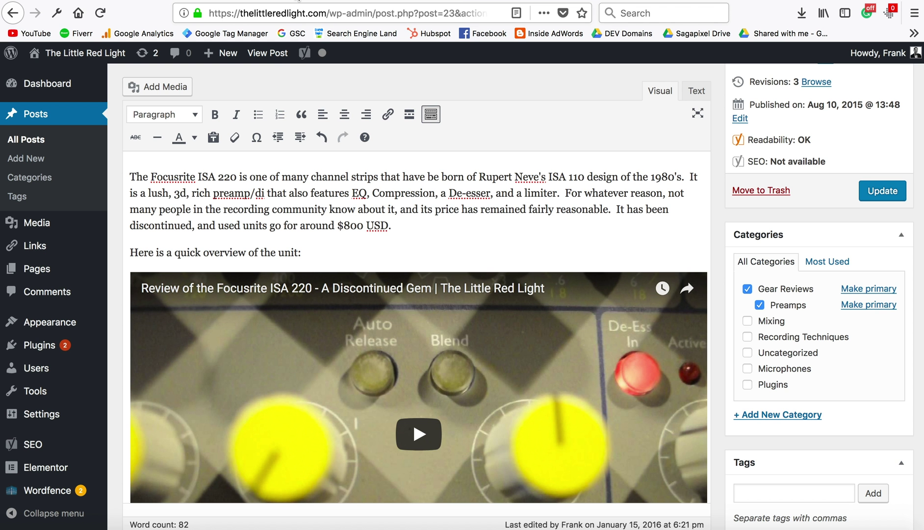
pyautogui.scroll(3, 381, 161)
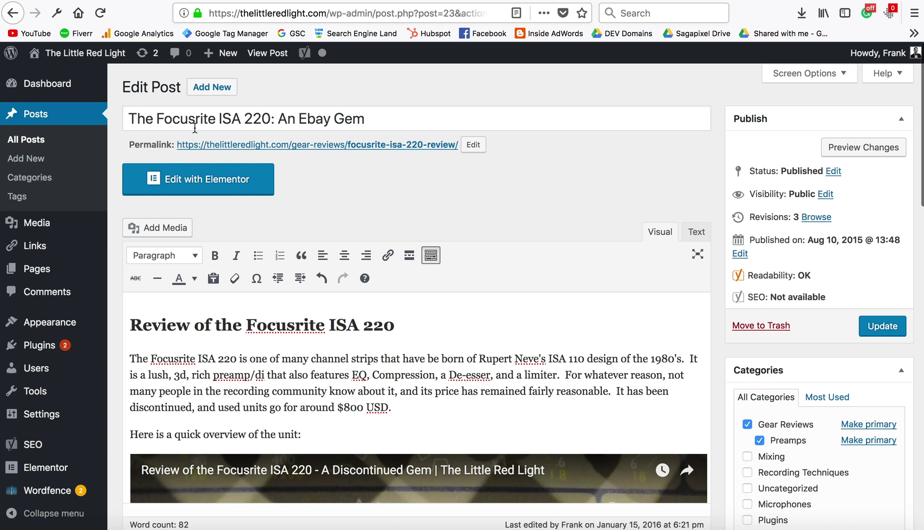
pyautogui.tripleClick(167, 120)
pyautogui.press('super+c')
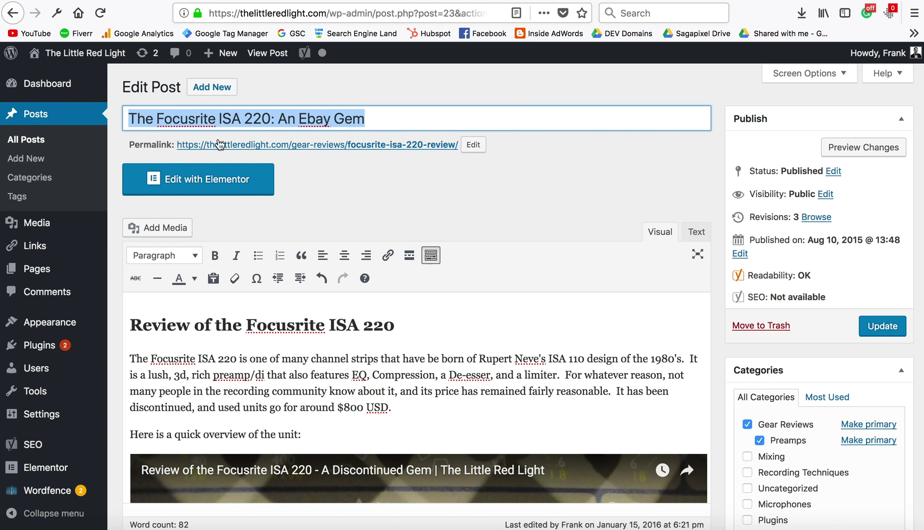
pyautogui.hotkey('ctrl', 'shift', 'Tab')
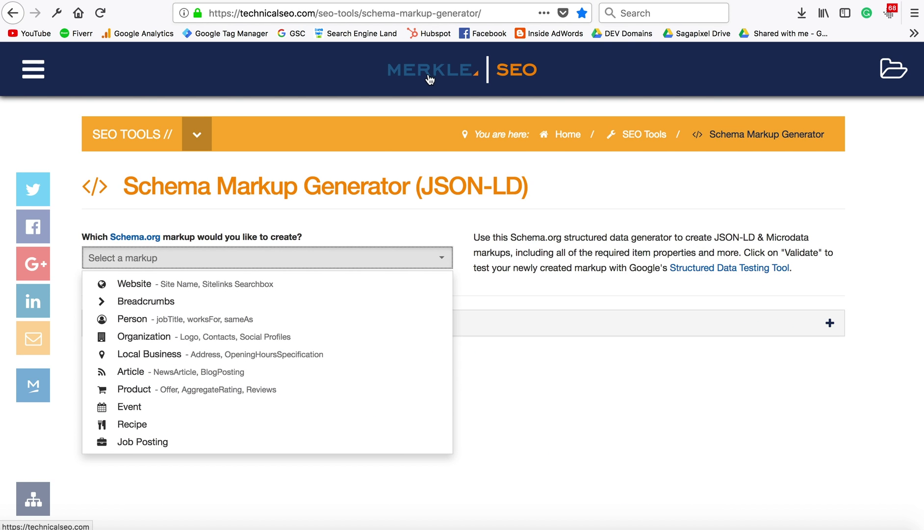
pyautogui.click(557, 386)
pyautogui.click(331, 265)
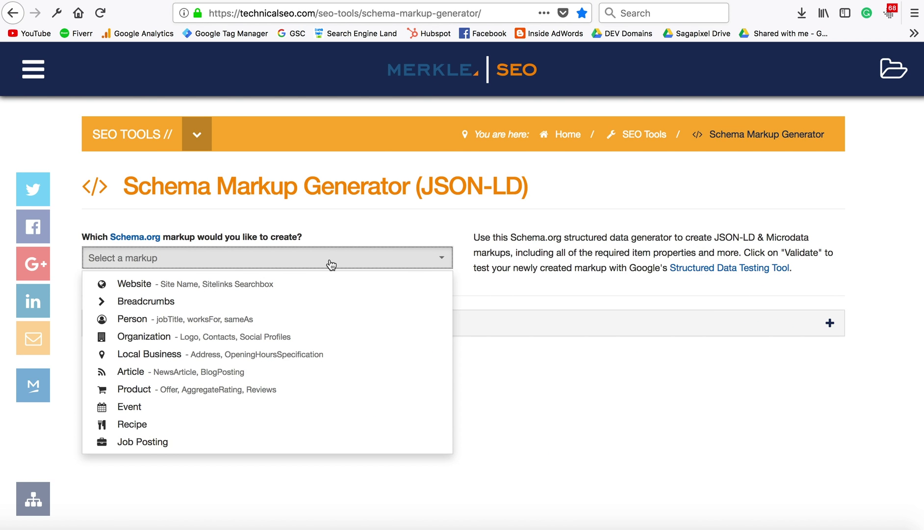
# - Choose Product markup and set its name to 'The Focusrite ISA 220'
pyautogui.click(125, 390)
pyautogui.click(125, 369)
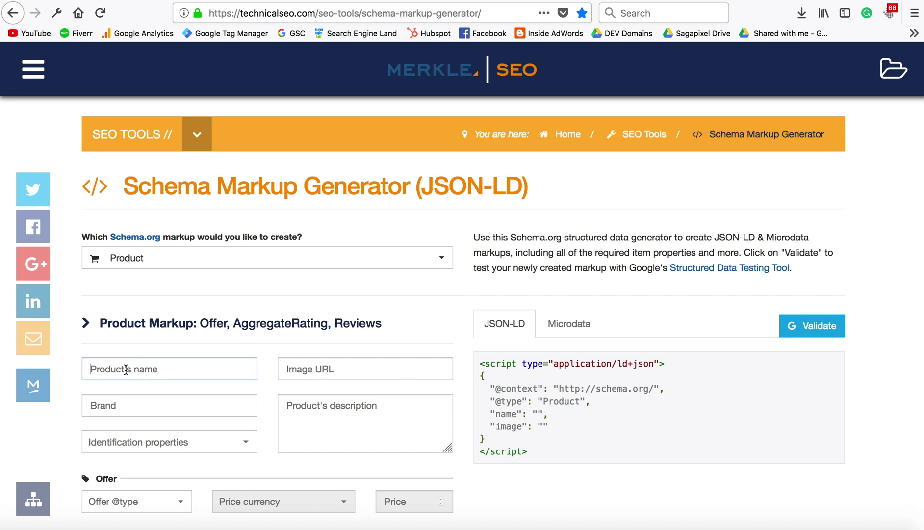
pyautogui.press('super+v')
pyautogui.press('super+b')
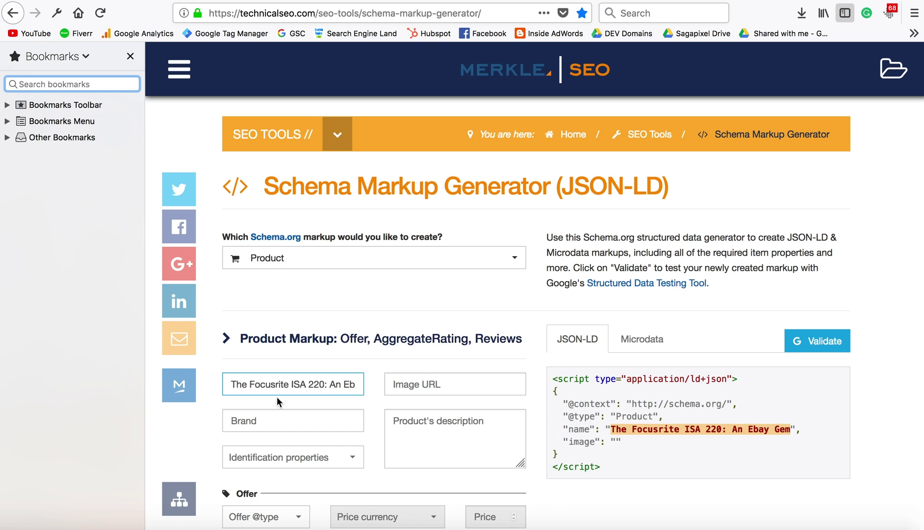
pyautogui.moveTo(324, 385); pyautogui.dragTo(532, 401)
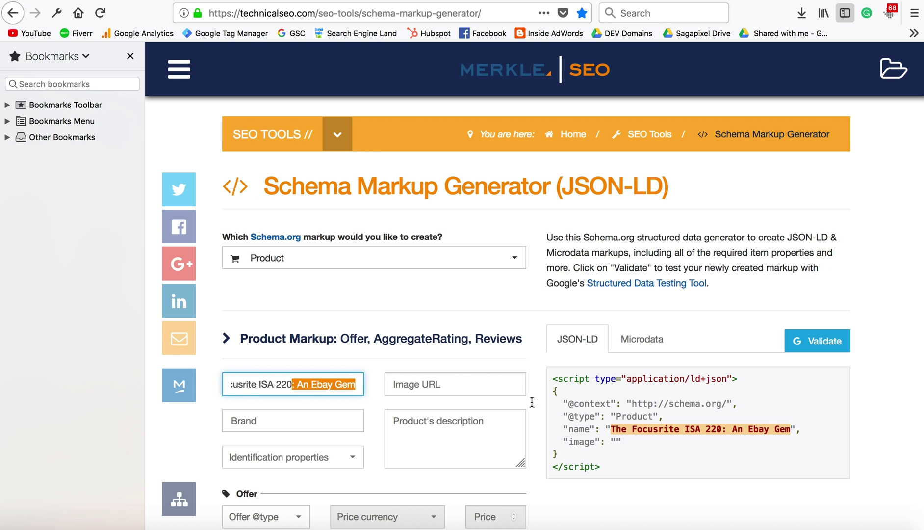
pyautogui.press('BackSpace')
# - Select the post's permalink in WordPress, then go to the generator's Image URL and Brand fields
pyautogui.click(305, 1)
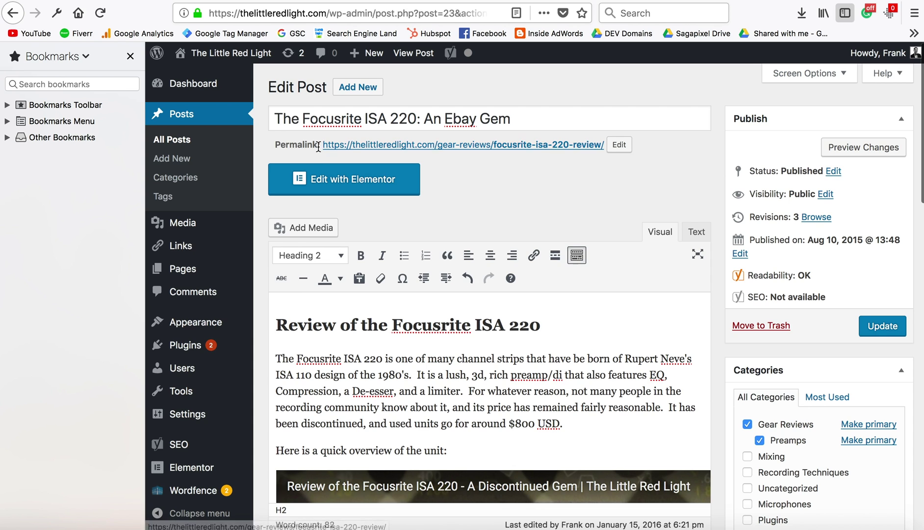
pyautogui.moveTo(320, 145); pyautogui.dragTo(617, 148)
pyautogui.click(452, 3)
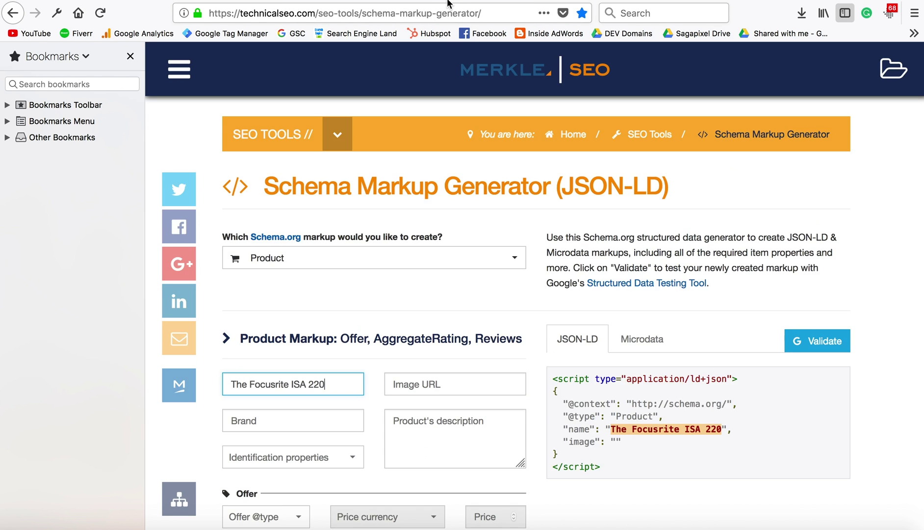
pyautogui.click(422, 388)
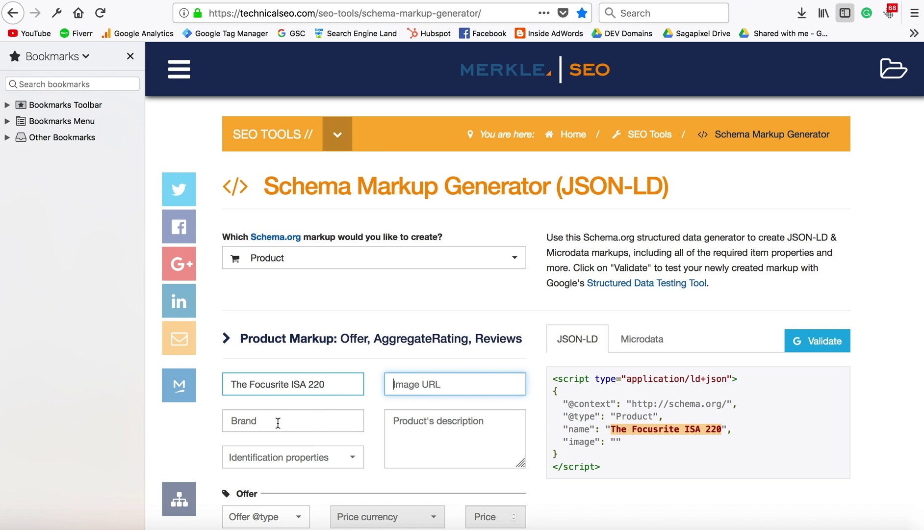
pyautogui.click(298, 413)
pyautogui.scroll(-6, 430, 378)
pyautogui.scroll(6, 429, 324)
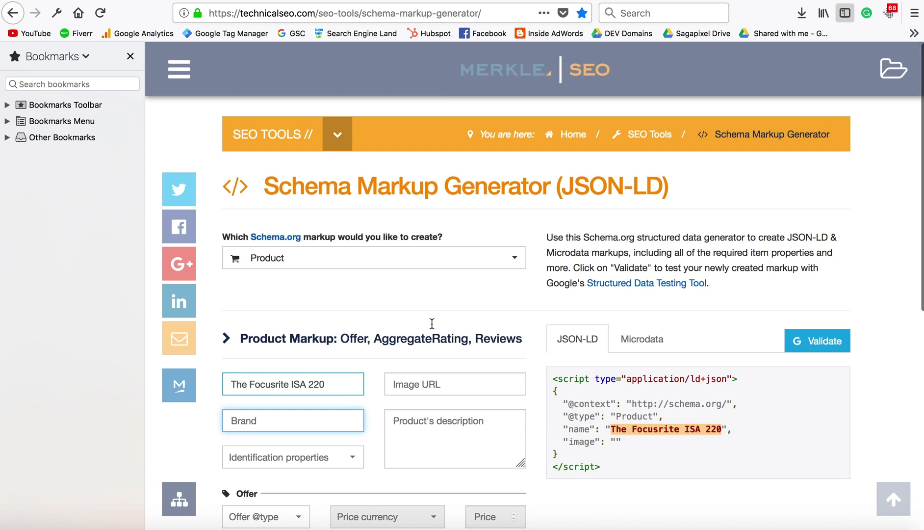
# - Copy the URL of featured image DSC1621-777x437.jpg from WordPress's Attachment Details
pyautogui.hotkey('ctrl', 'Tab')
pyautogui.scroll(-4, 736, 408)
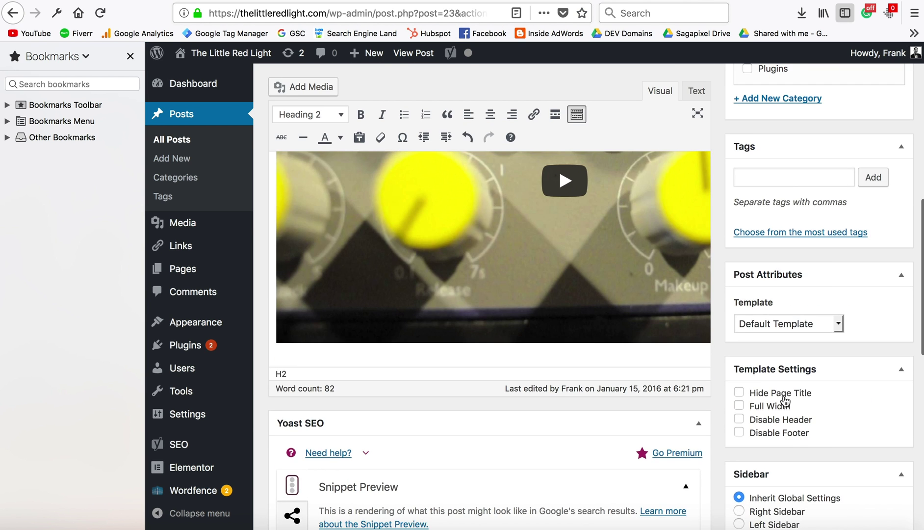
pyautogui.scroll(-5, 799, 339)
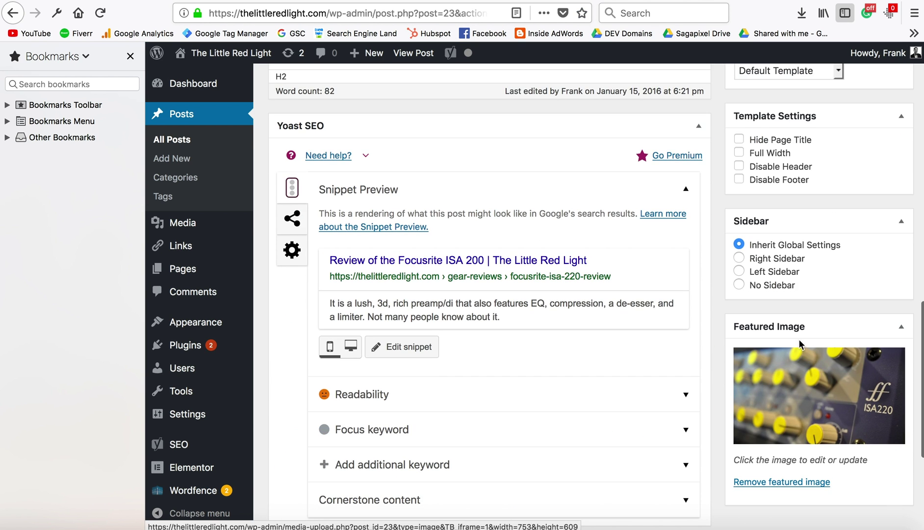
pyautogui.click(779, 412)
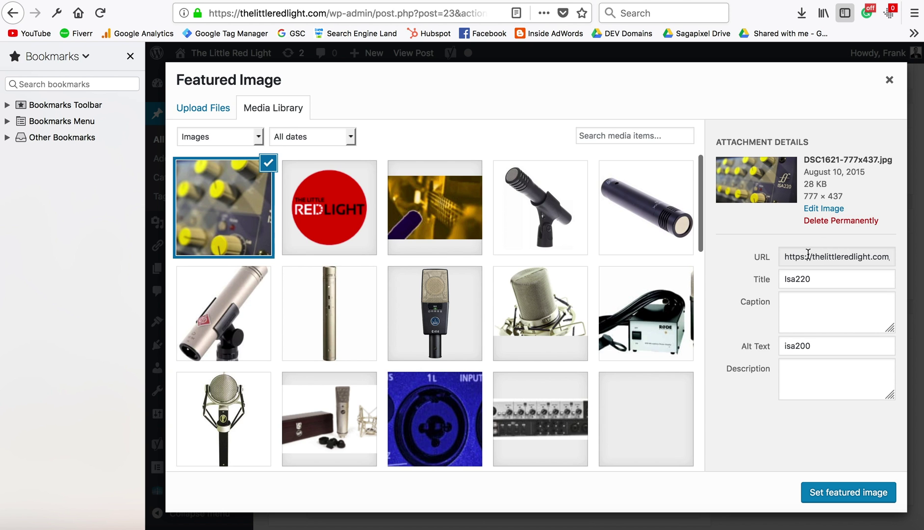
pyautogui.click(808, 256)
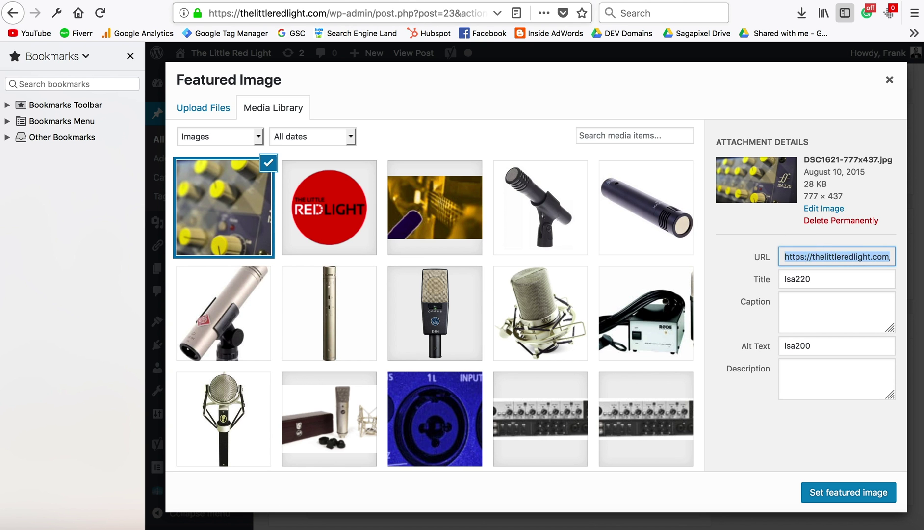
pyautogui.click(439, 1)
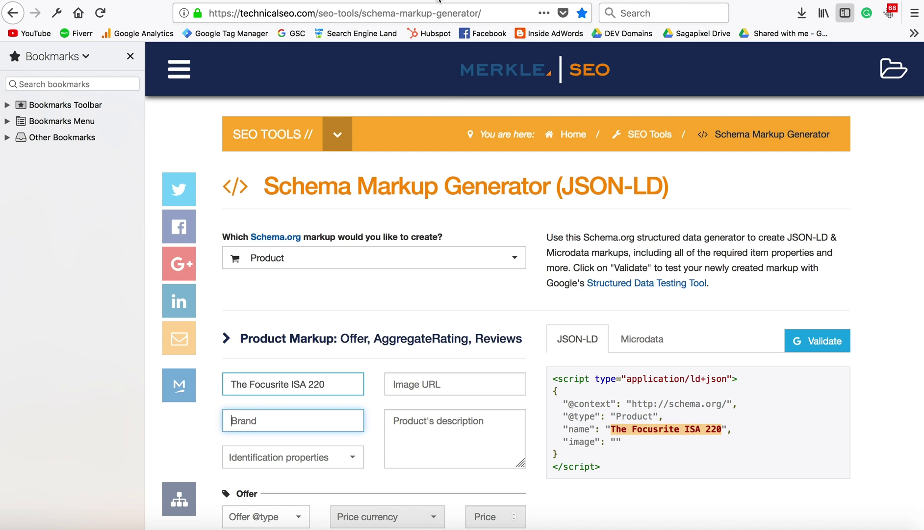
# - Paste the featured image URL into Image URL and enter Focusrite as the brand
pyautogui.click(426, 388)
pyautogui.write('https://thelittleredlight.com/wp-content/uploads/2015/08/DSC1621-777x437.jpg')
pyautogui.click(288, 424)
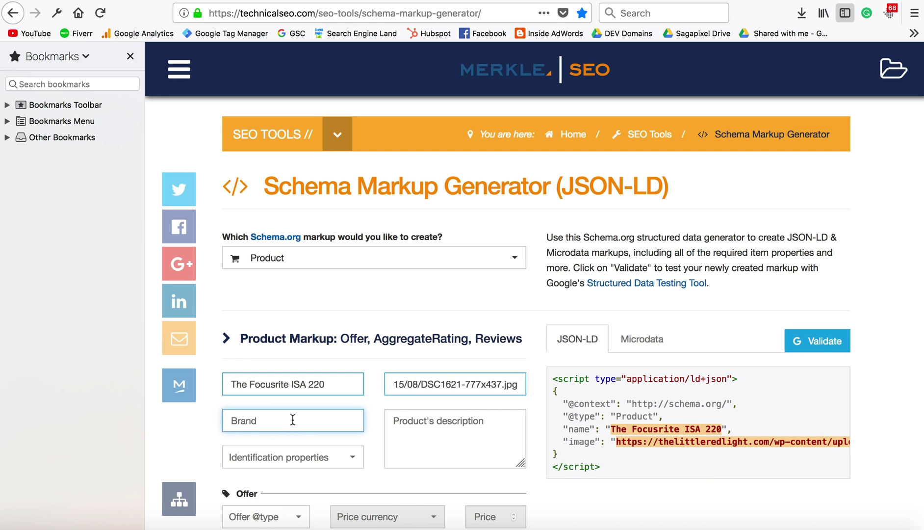
pyautogui.write('Focus')
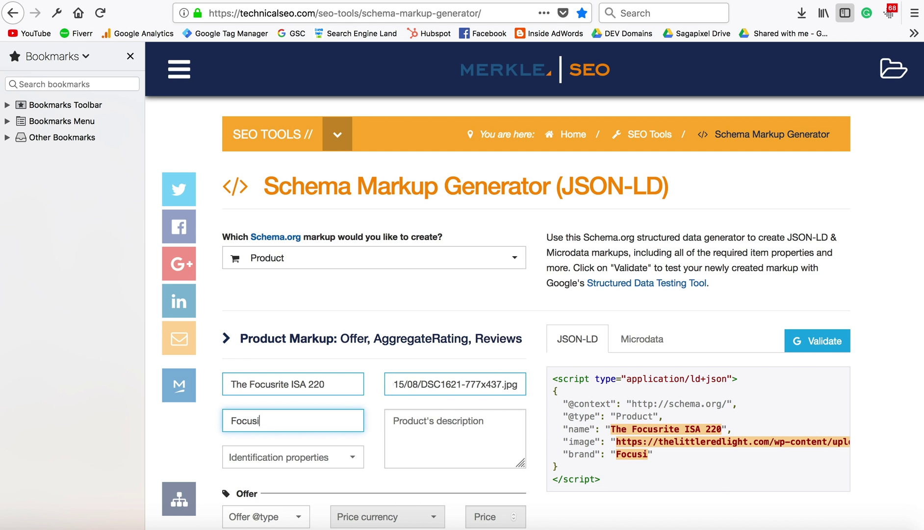
pyautogui.write('rite')
# - Set the description to 'The Focustite ISA 220 is a channel strip EQ, compressor, and preamp'
pyautogui.click(432, 440)
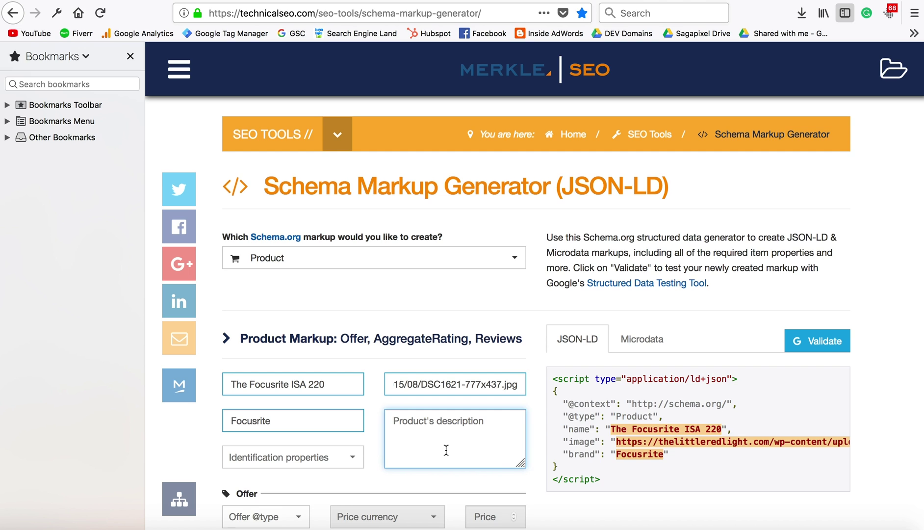
pyautogui.write('https://thelittleredlight.com/wp-content/uploads/2015/08/DSC1621-777x437.jpg')
pyautogui.hotkey('ctrl', 'a')
pyautogui.write('The Focust')
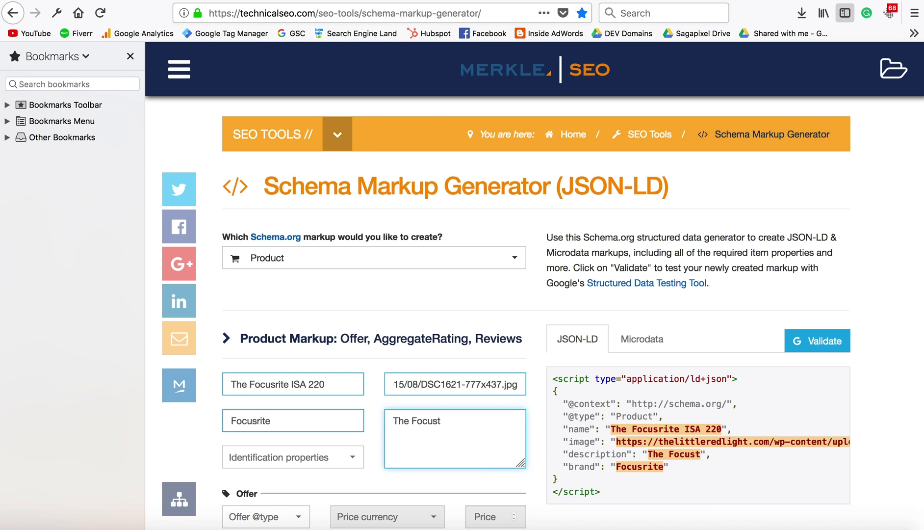
pyautogui.press('BackSpace')
pyautogui.write('rite ISA 220 is')
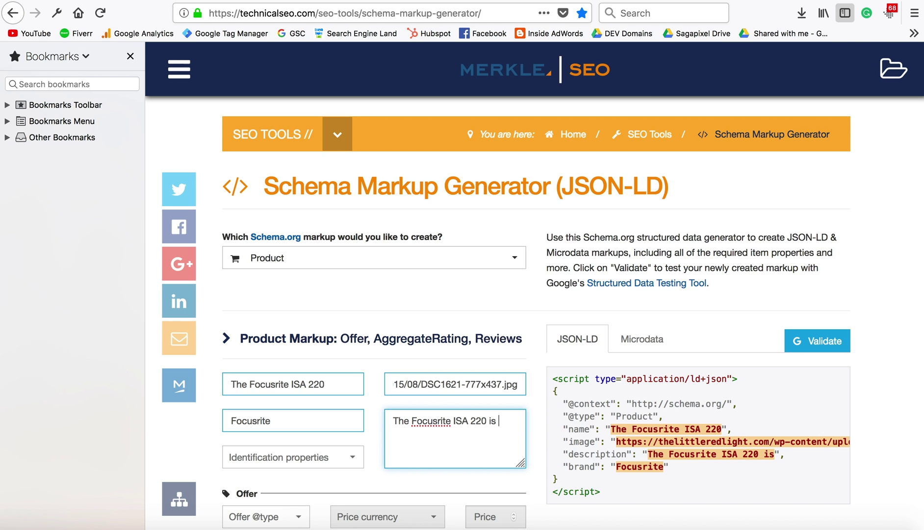
pyautogui.write(' a channel strip')
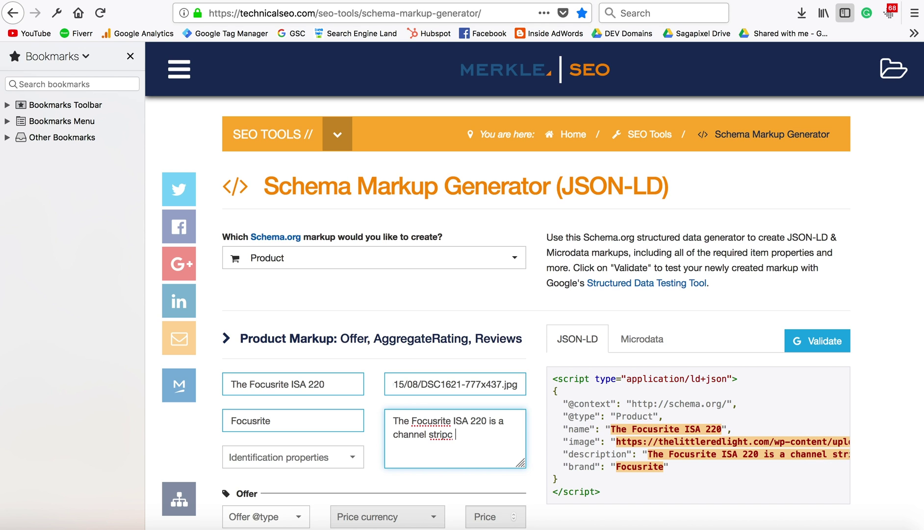
pyautogui.write(' EQ, compressor, and preamp')
# - Set the rating count to 1 and add an empty Review #1 to the Product markup
pyautogui.scroll(-5, 402, 479)
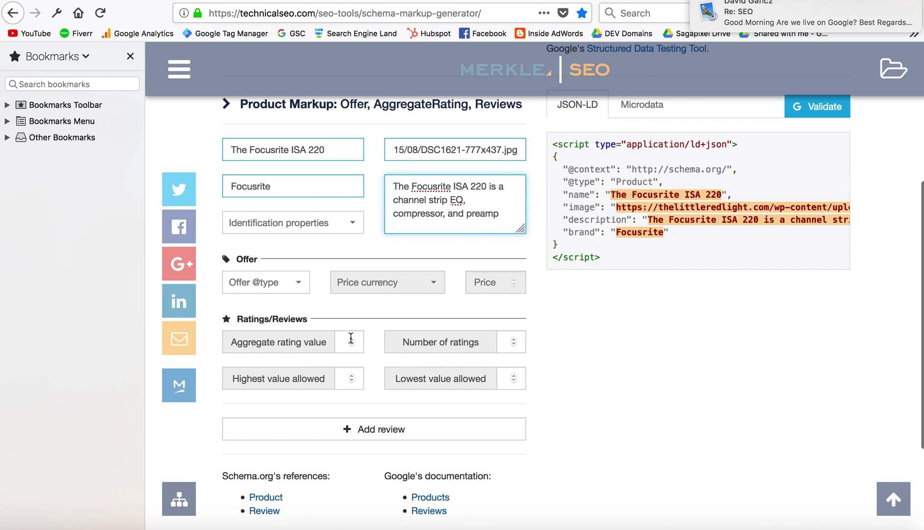
pyautogui.click(341, 341)
pyautogui.click(298, 283)
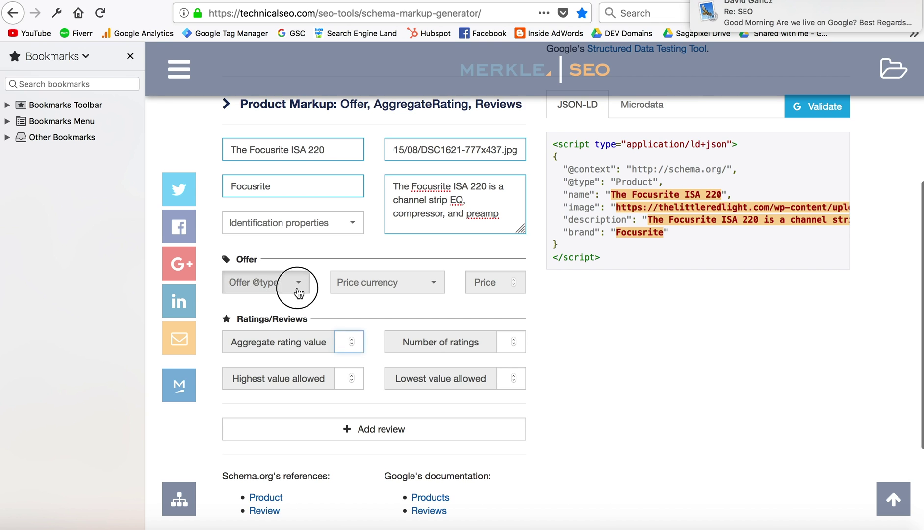
pyautogui.click(590, 367)
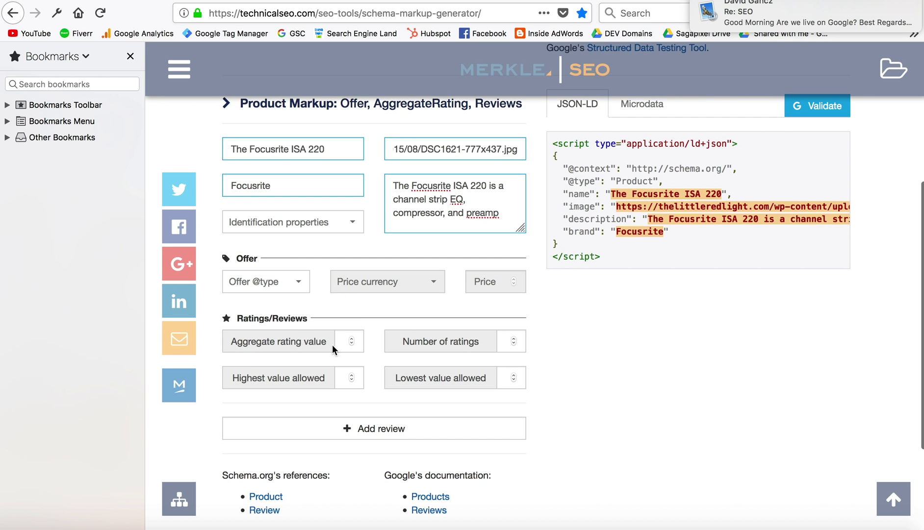
pyautogui.scroll(-3, 329, 385)
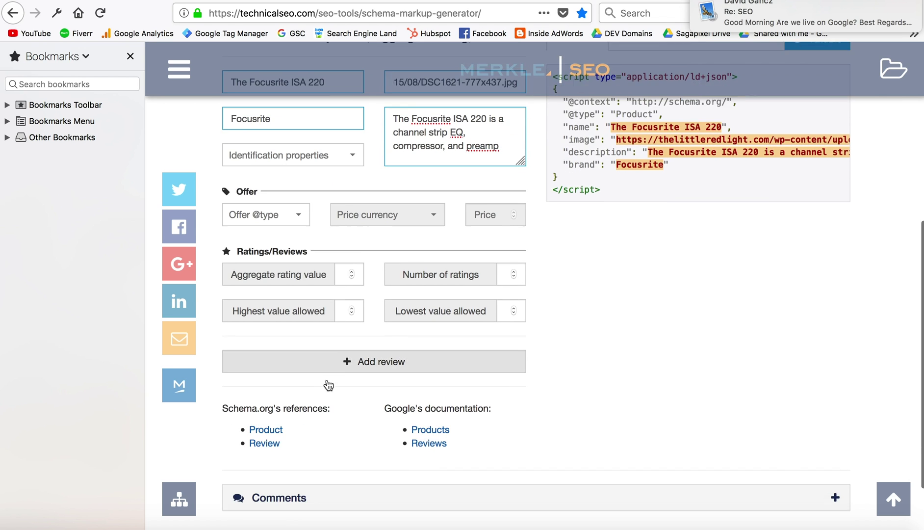
pyautogui.click(514, 267)
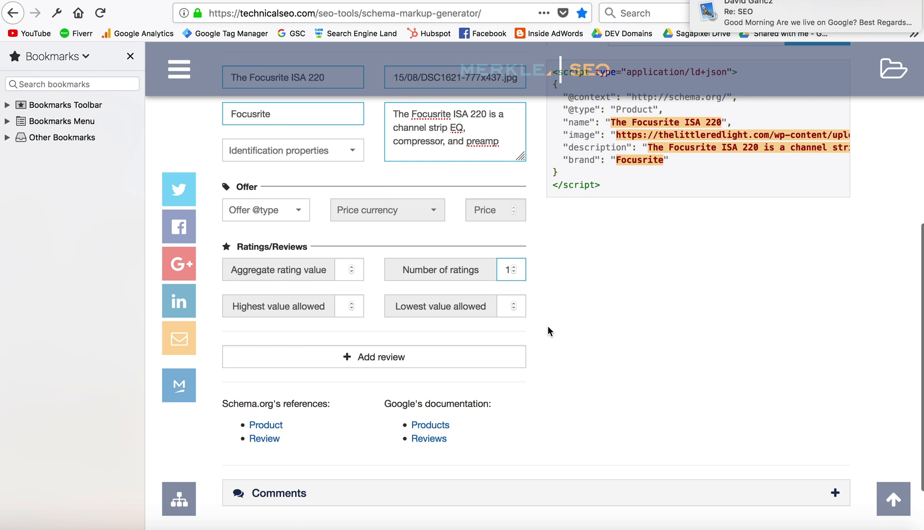
pyautogui.click(362, 356)
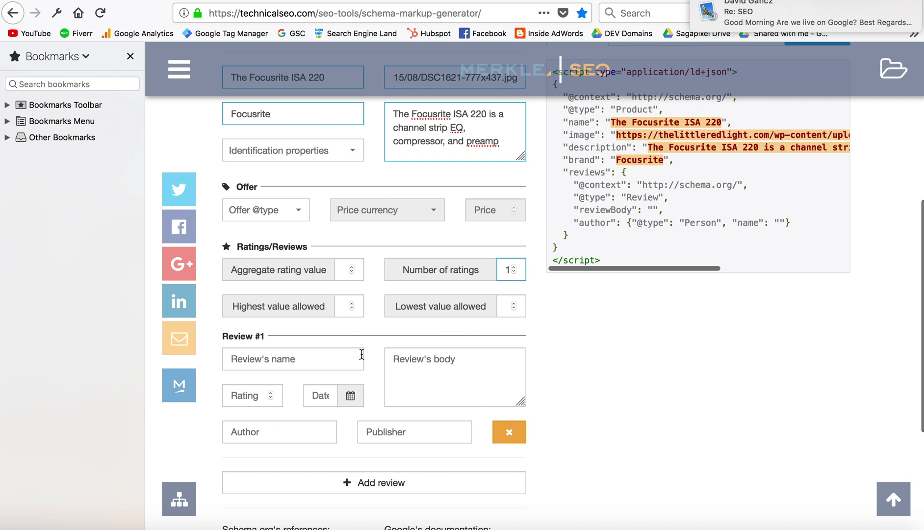
pyautogui.click(301, 358)
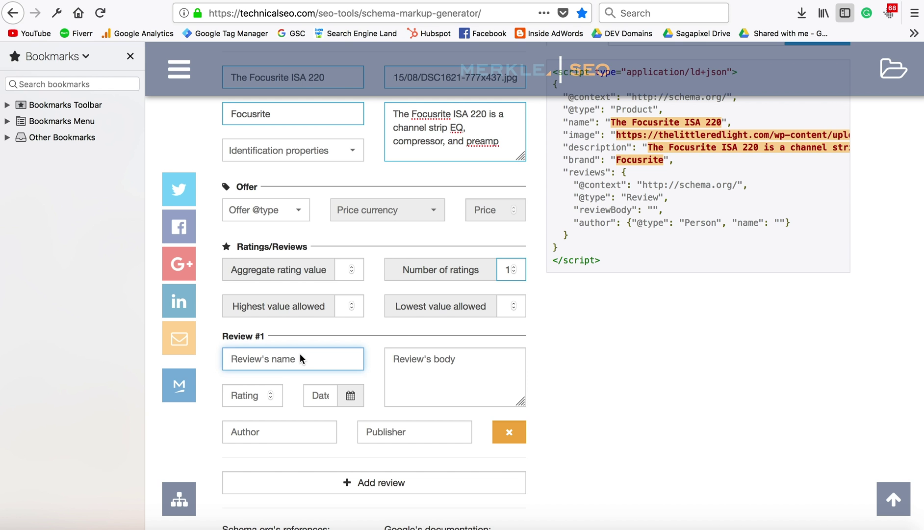
pyautogui.scroll(3, 300, 358)
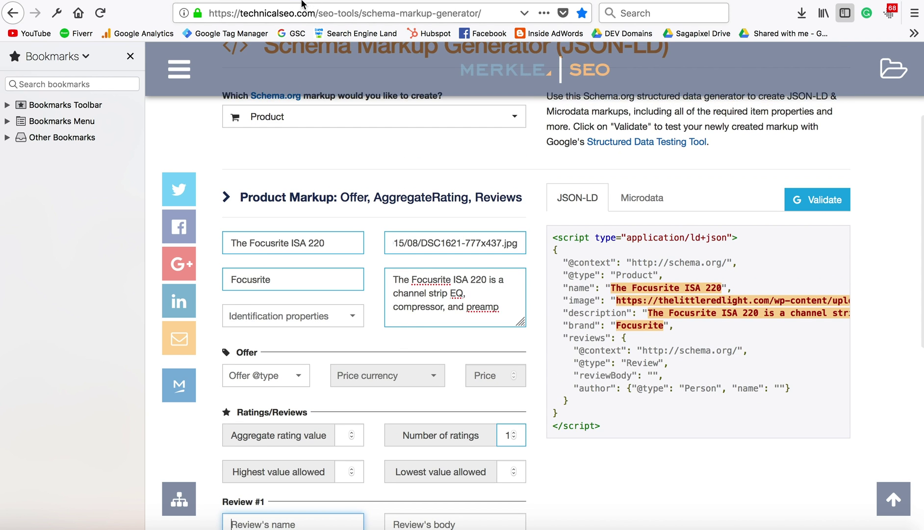
# - Close WordPress's featured image dialog and copy the post title again
pyautogui.click(301, 3)
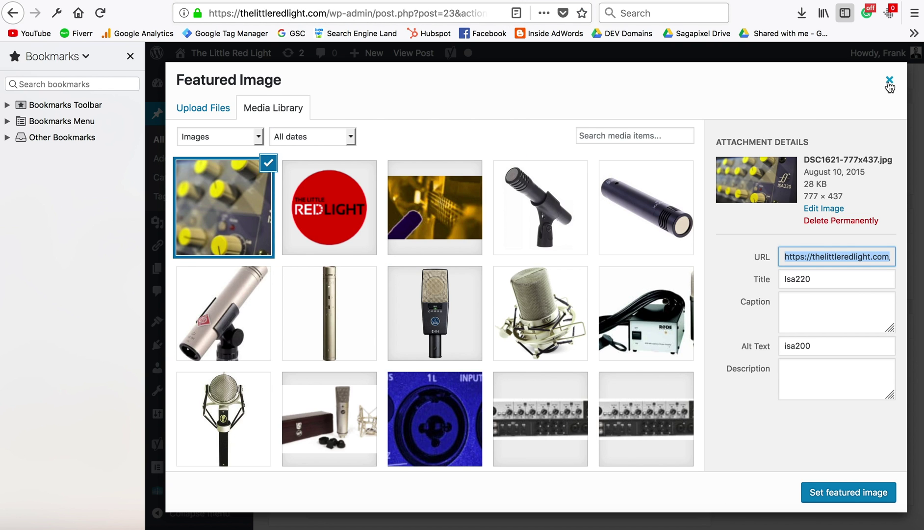
pyautogui.click(890, 81)
pyautogui.scroll(9, 360, 89)
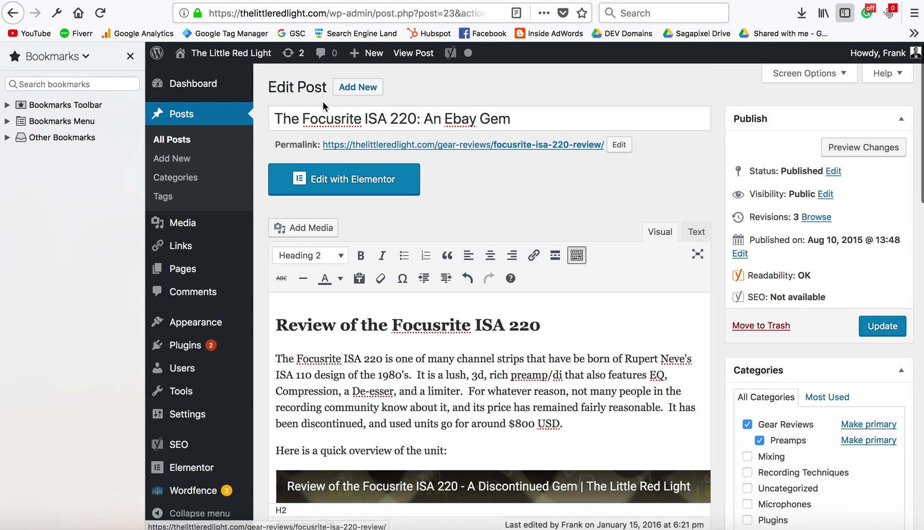
pyautogui.tripleClick(317, 118)
pyautogui.hotkey('ctrl', 'c')
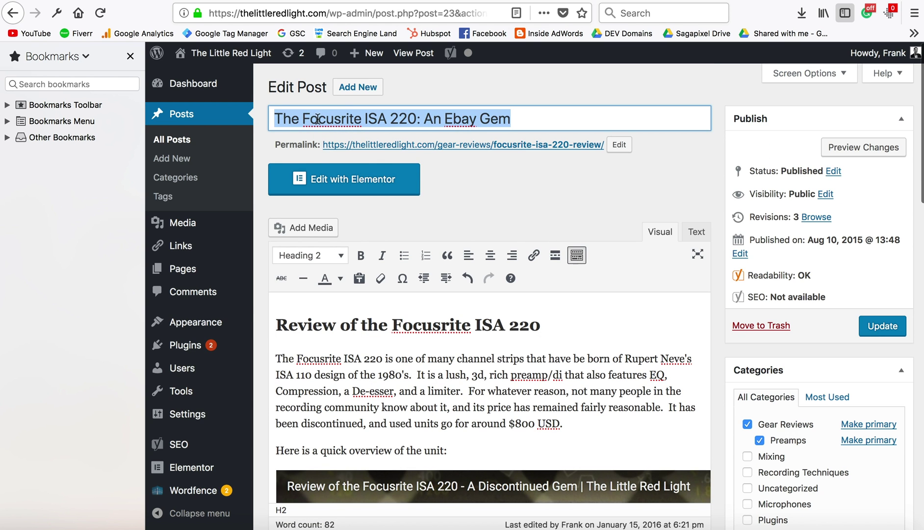
pyautogui.hotkey('ctrl', 'Tab')
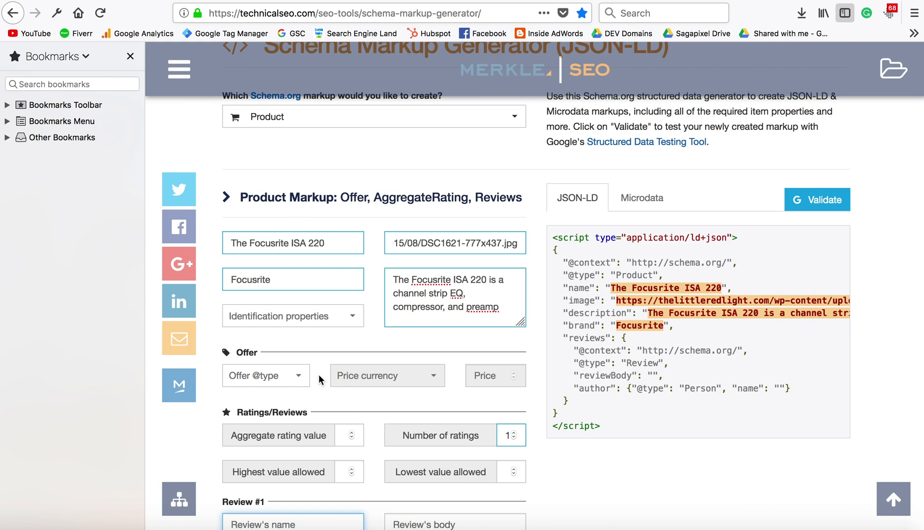
# - Paste the post title as the review name and give the review a 4.8 rating
pyautogui.scroll(-5, 319, 381)
pyautogui.click(260, 265)
pyautogui.hotkey('ctrl', 'v')
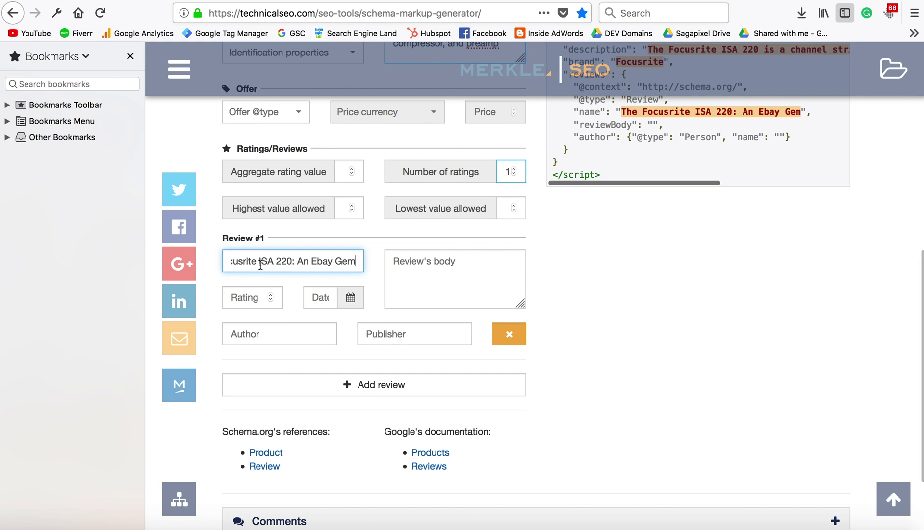
pyautogui.scroll(1, 245, 299)
pyautogui.click(241, 294)
pyautogui.write('4.8')
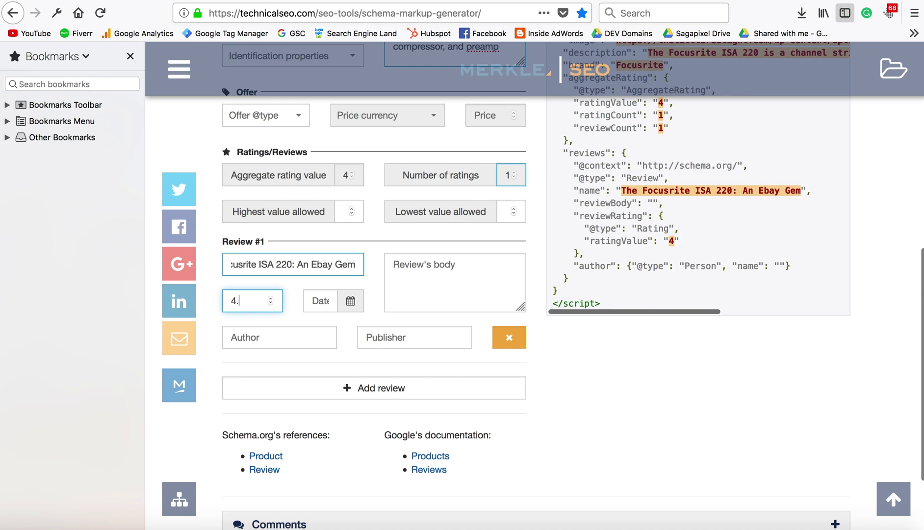
# - Set the review date to 11 May 2015 in the calendar
pyautogui.click(350, 301)
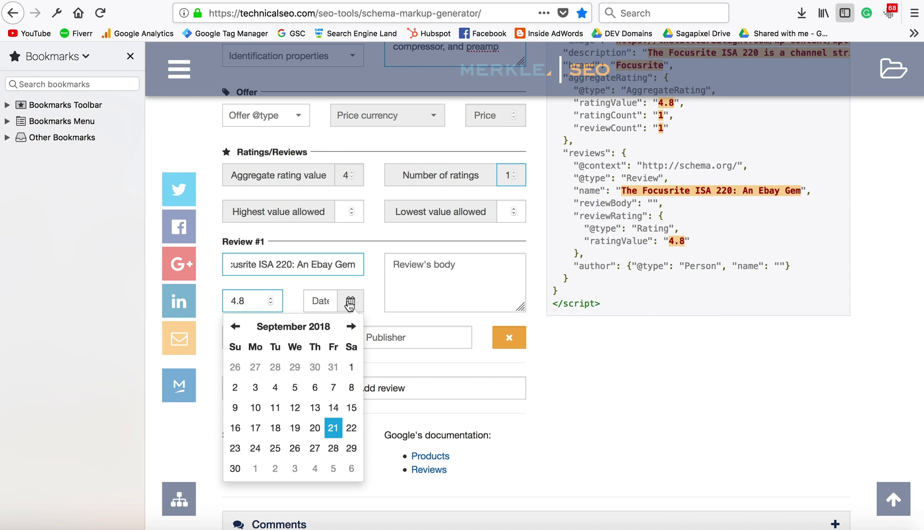
pyautogui.click(235, 326)
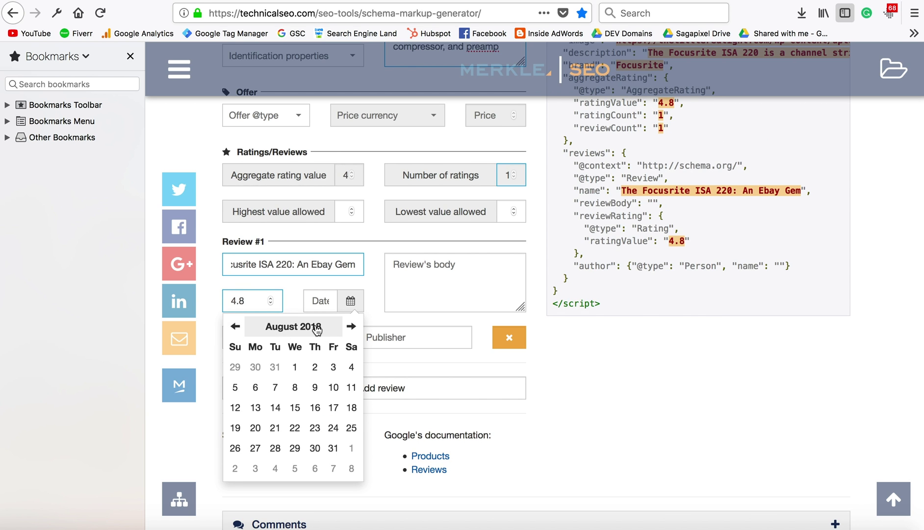
pyautogui.click(315, 326)
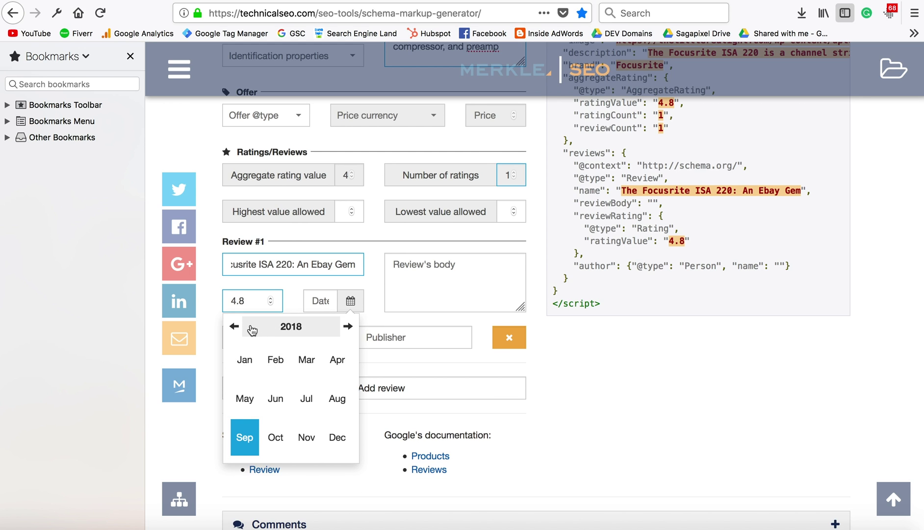
pyautogui.click(234, 327)
pyautogui.click(233, 327)
pyautogui.click(233, 328)
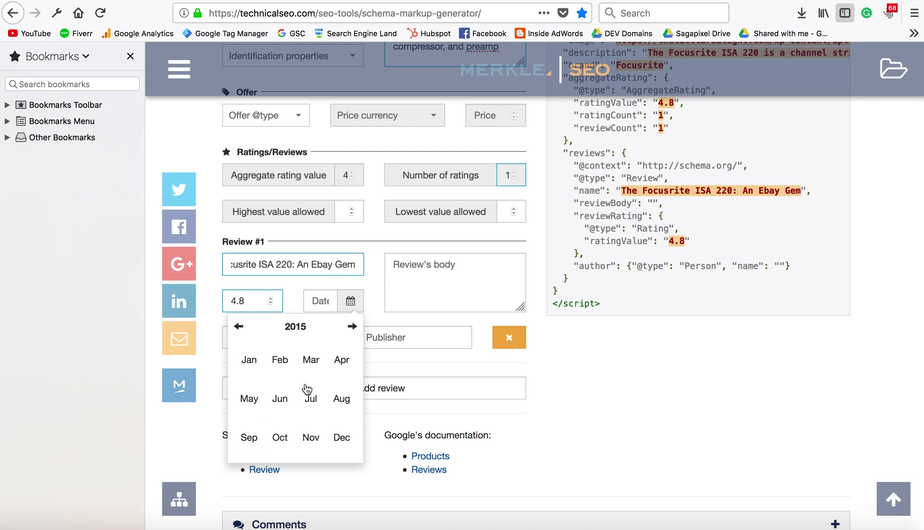
pyautogui.click(251, 398)
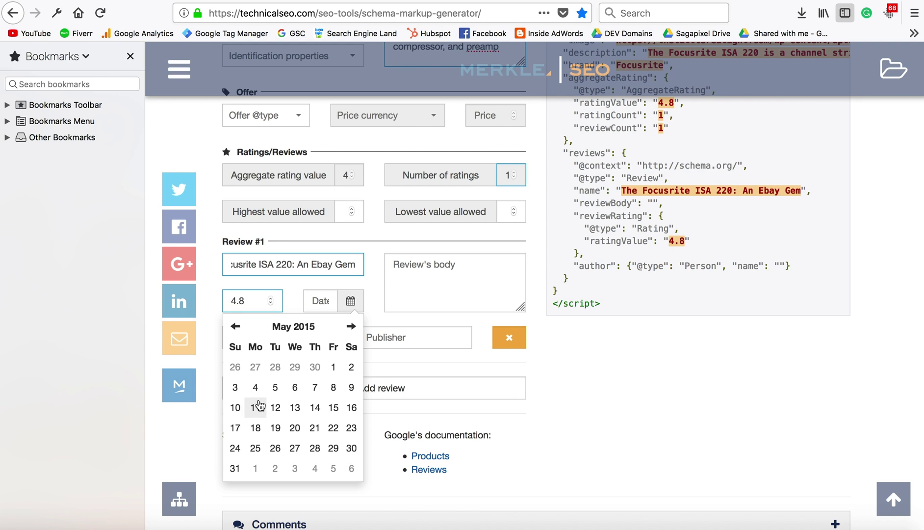
pyautogui.click(256, 408)
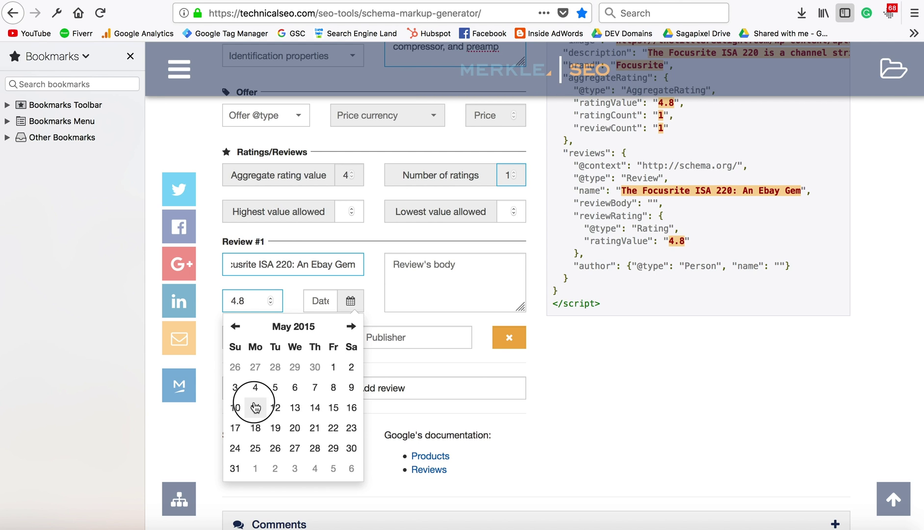
# - Enter The Little Red Light as the review's author and publisher
pyautogui.click(385, 342)
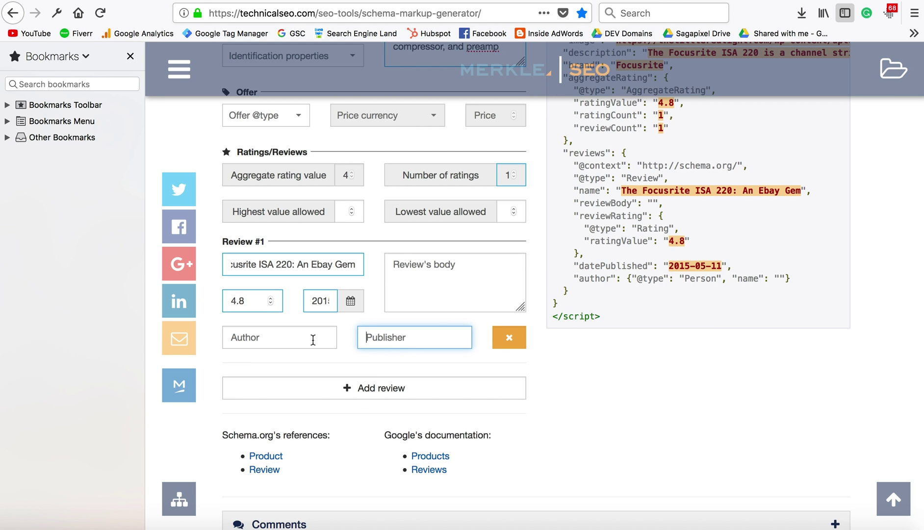
pyautogui.click(295, 340)
pyautogui.write('The Littlke')
pyautogui.press('BackSpace')
pyautogui.press('BackSpace')
pyautogui.press('BackSpace')
pyautogui.write('e Red Light')
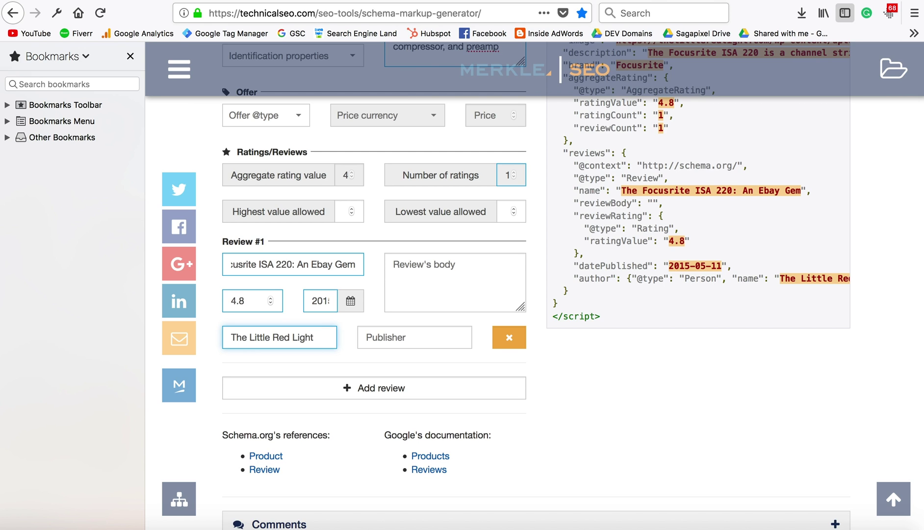
pyautogui.press('super+a')
pyautogui.press('super+c')
pyautogui.click(392, 342)
pyautogui.press('super+v')
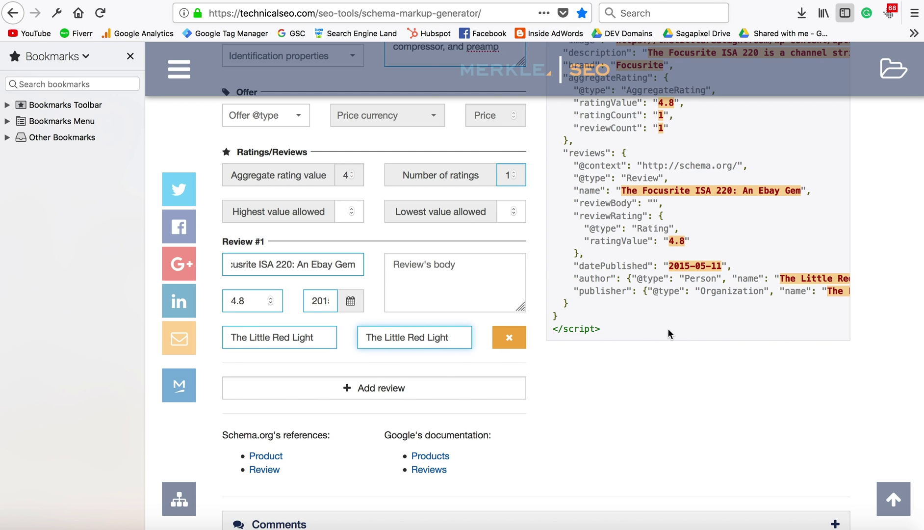
# - Copy the generated JSON-LD code and switch to the WordPress editor
pyautogui.scroll(5, 648, 338)
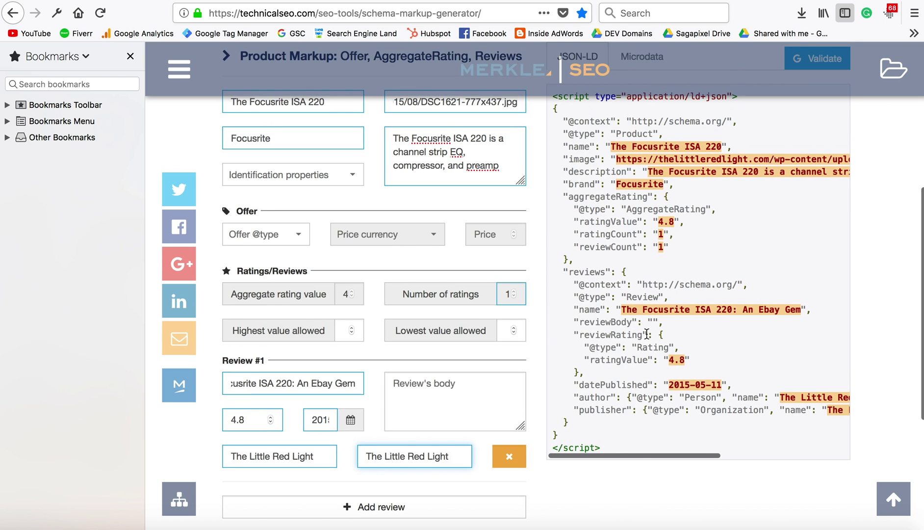
pyautogui.moveTo(610, 452); pyautogui.dragTo(565, 70)
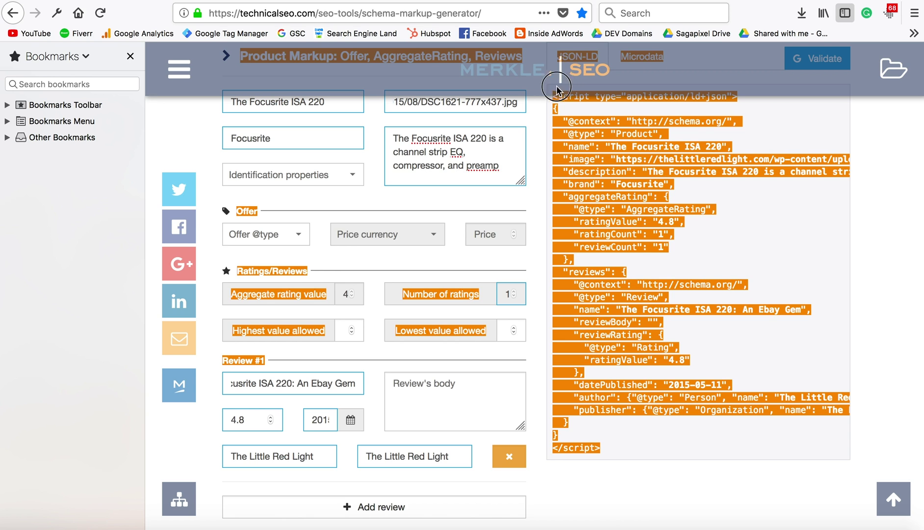
pyautogui.moveTo(556, 92); pyautogui.dragTo(549, 100)
pyautogui.press('super+c')
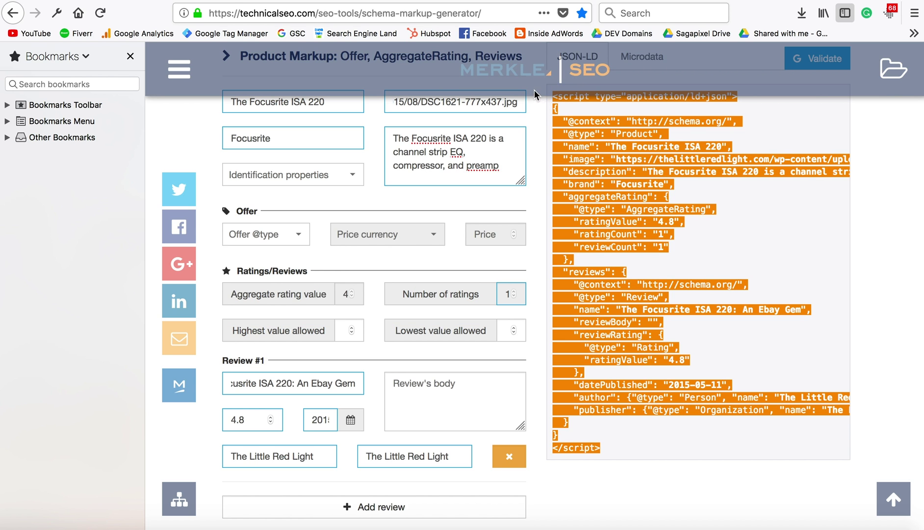
pyautogui.hotkey('ctrl', 'Tab')
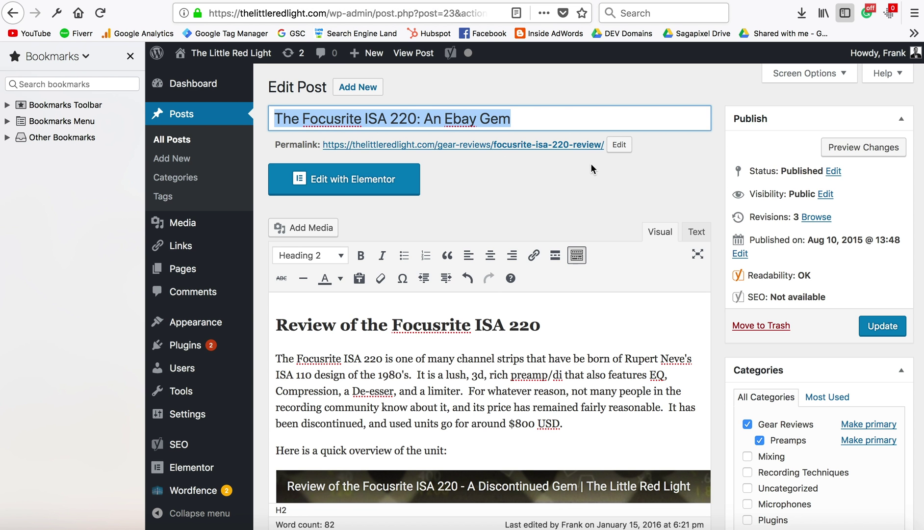
# - Paste the JSON-LD script below the YouTube link in the Text view and update the post
pyautogui.click(659, 235)
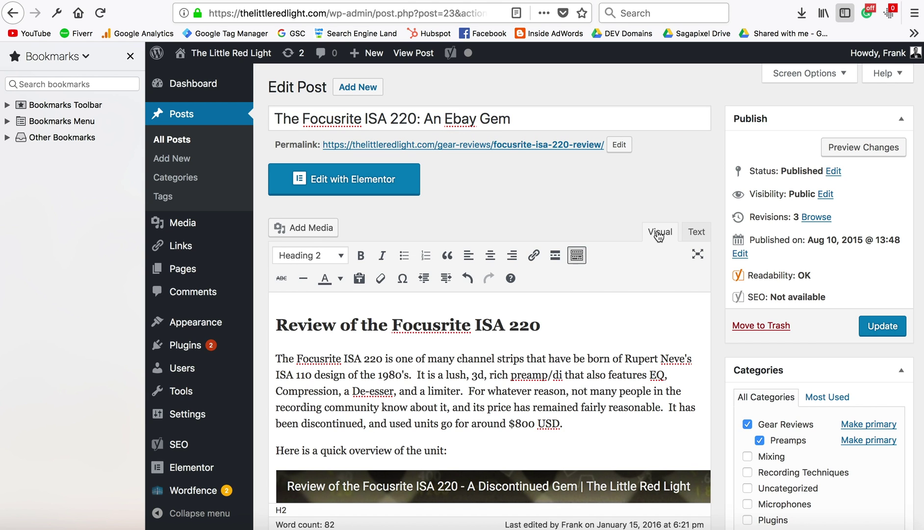
pyautogui.click(695, 232)
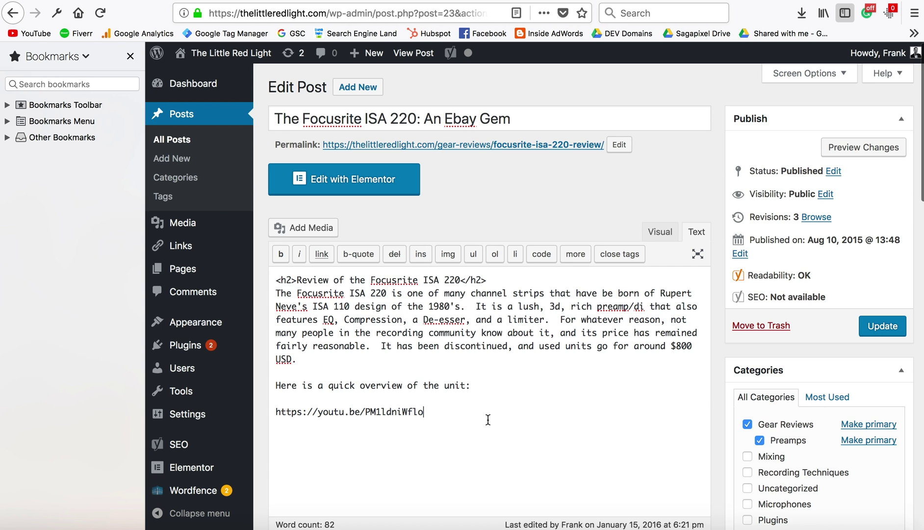
pyautogui.press('Return')
pyautogui.press('super+v')
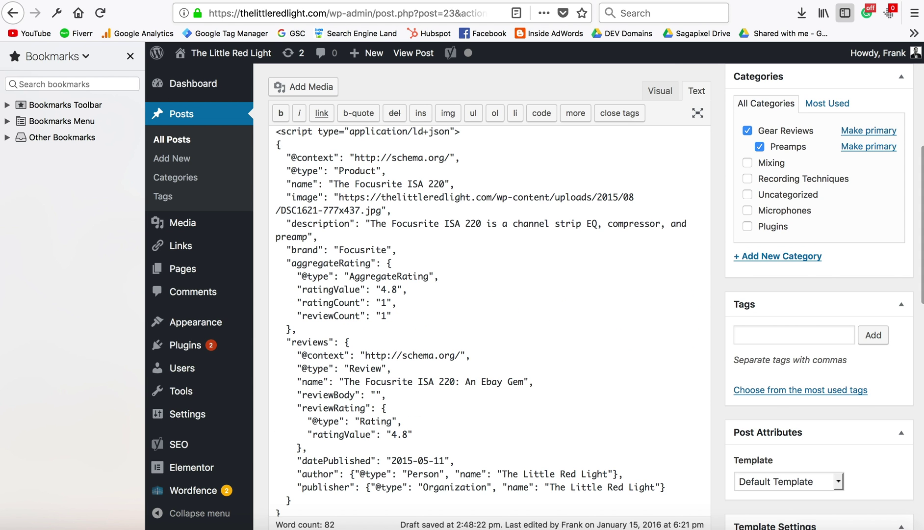
pyautogui.scroll(10, 883, 378)
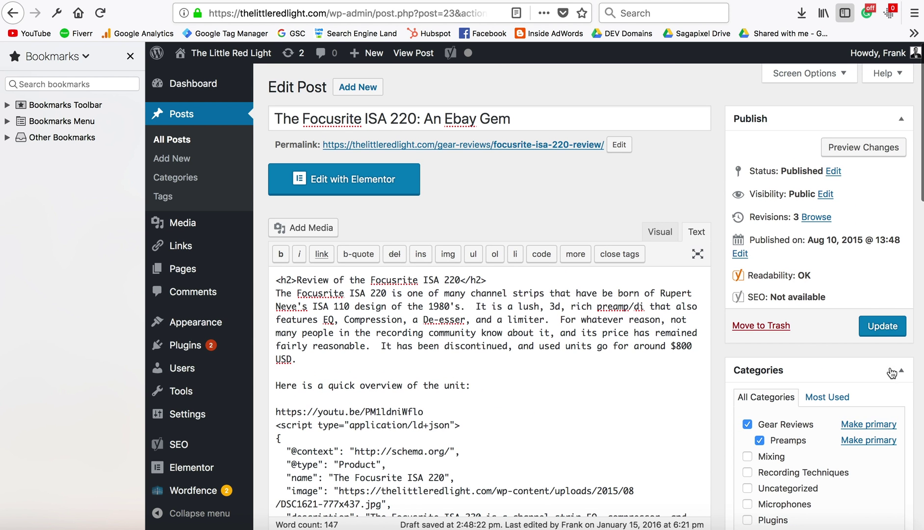
pyautogui.click(882, 327)
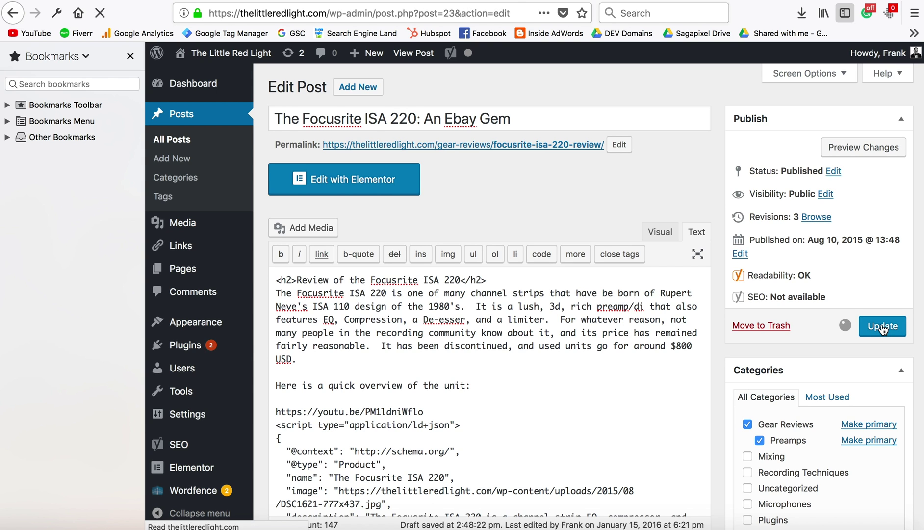
# - Open the live Focusrite ISA 220 post from its permalink and scroll through it
pyautogui.click(548, 189)
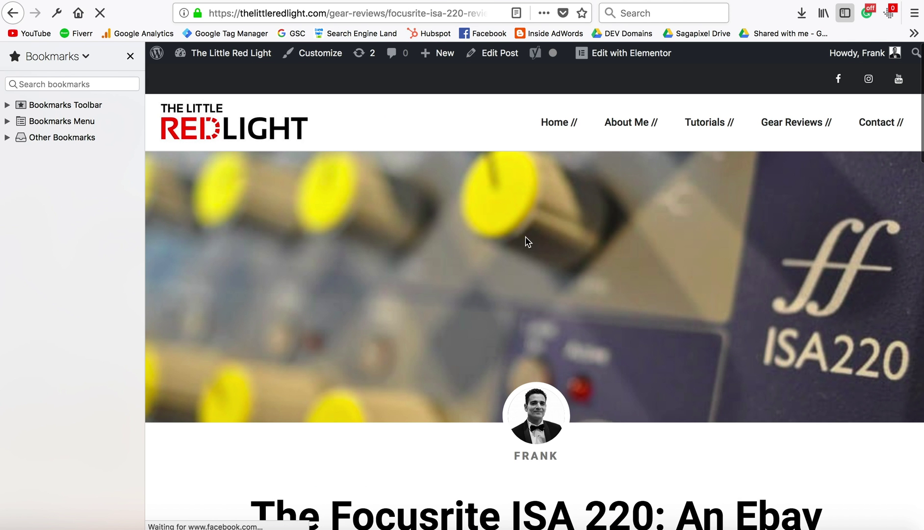
pyautogui.scroll(-15, 533, 240)
pyautogui.scroll(-7, 534, 241)
pyautogui.scroll(7, 535, 241)
pyautogui.scroll(-7, 535, 242)
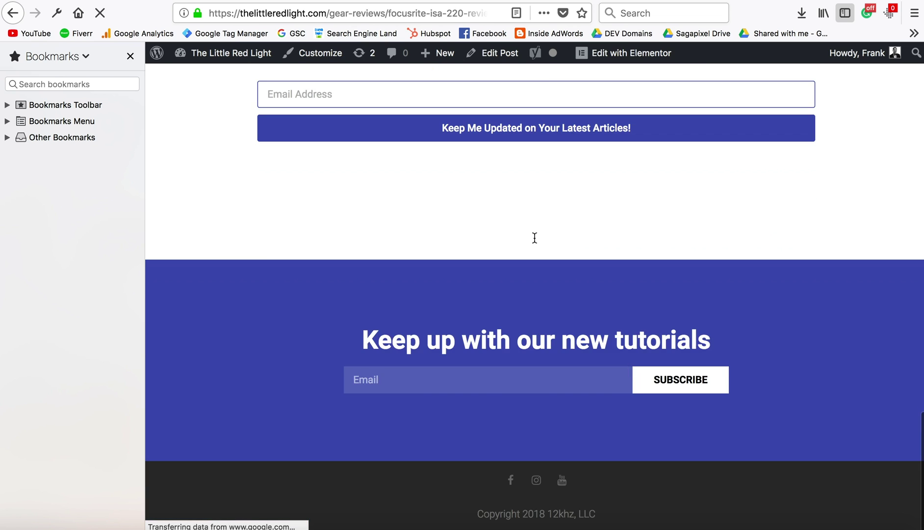
pyautogui.scroll(-2, 534, 237)
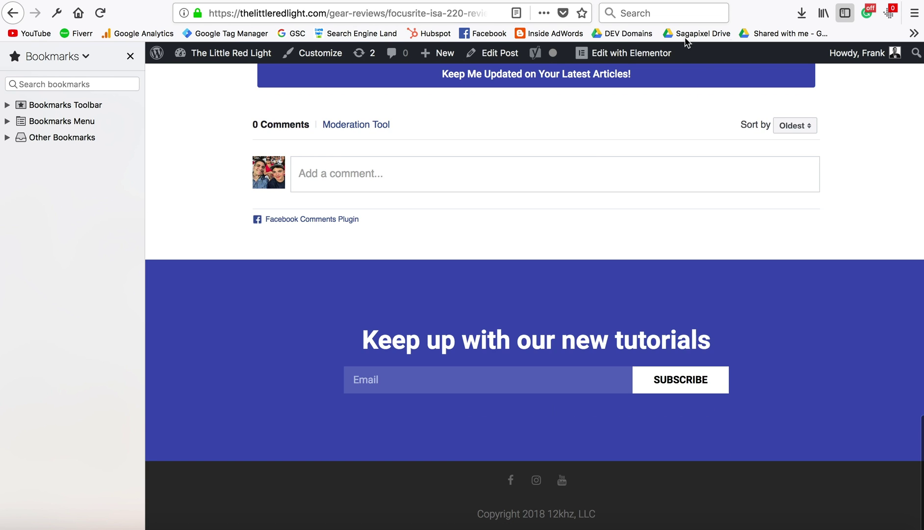